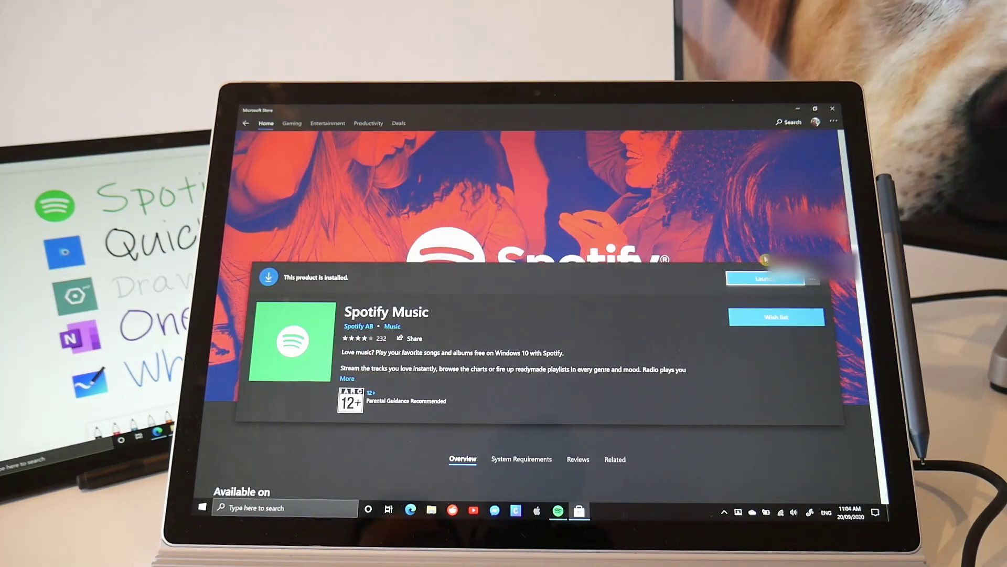
Step: Launch the installed Spotify Music app from its Microsoft Store page
left_click(768, 279)
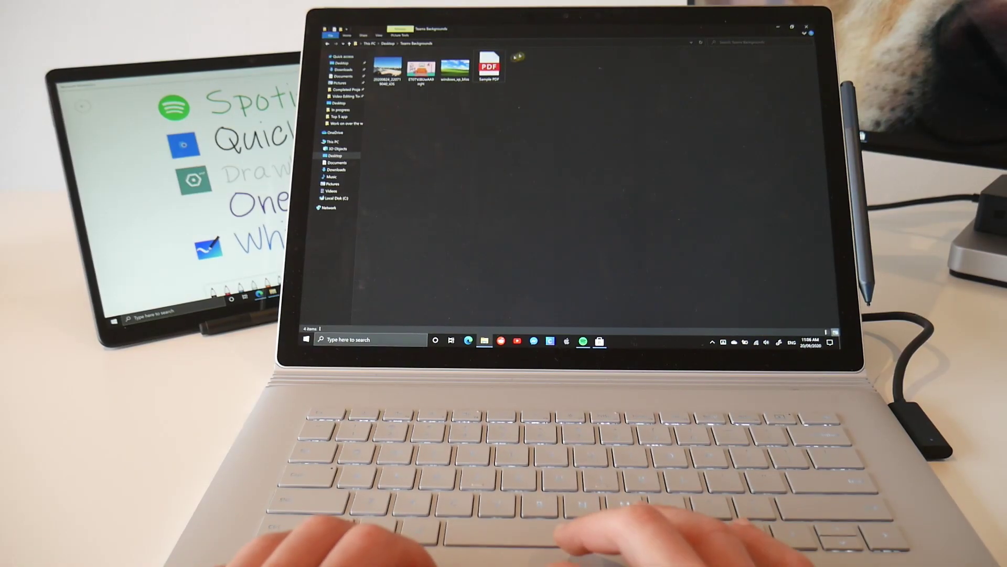
key("End")
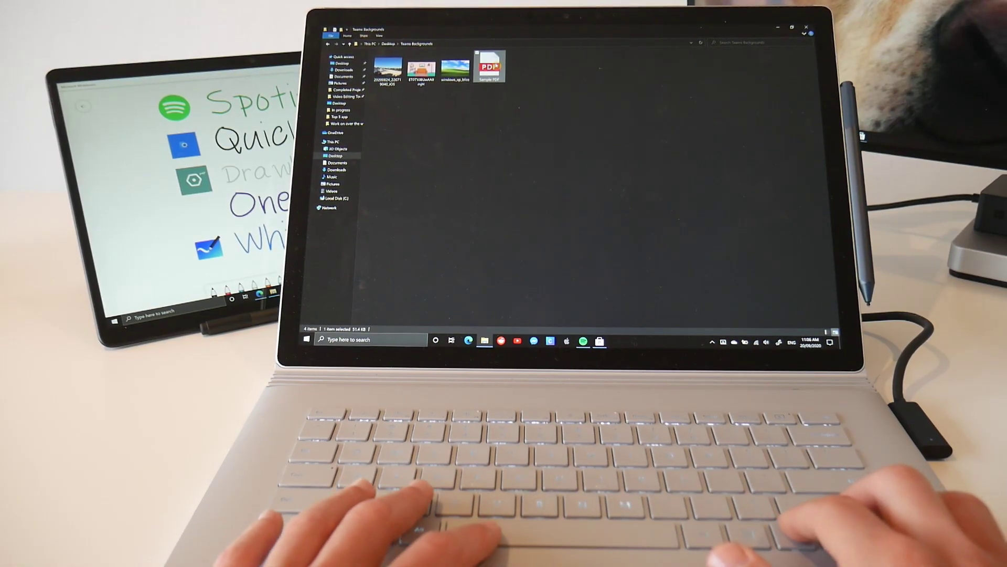
key("space")
key("space")
key("Left")
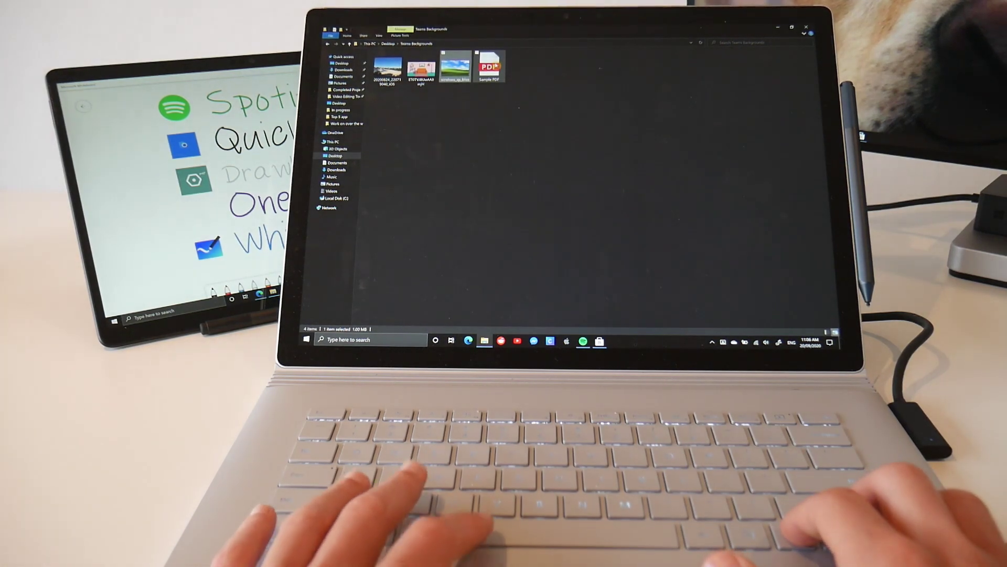
key("space")
key("space")
key("Left")
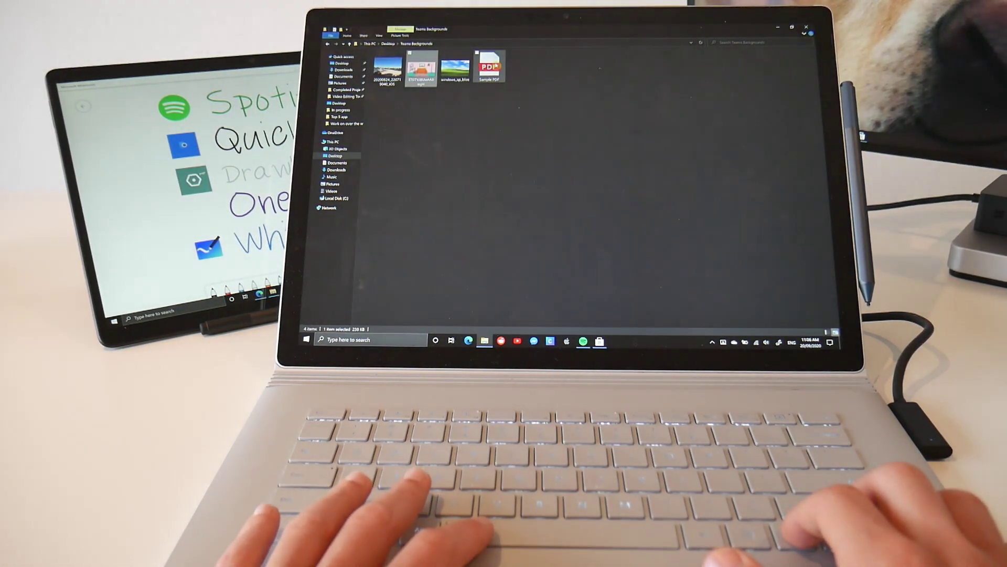
key("space")
key("space")
key("Left")
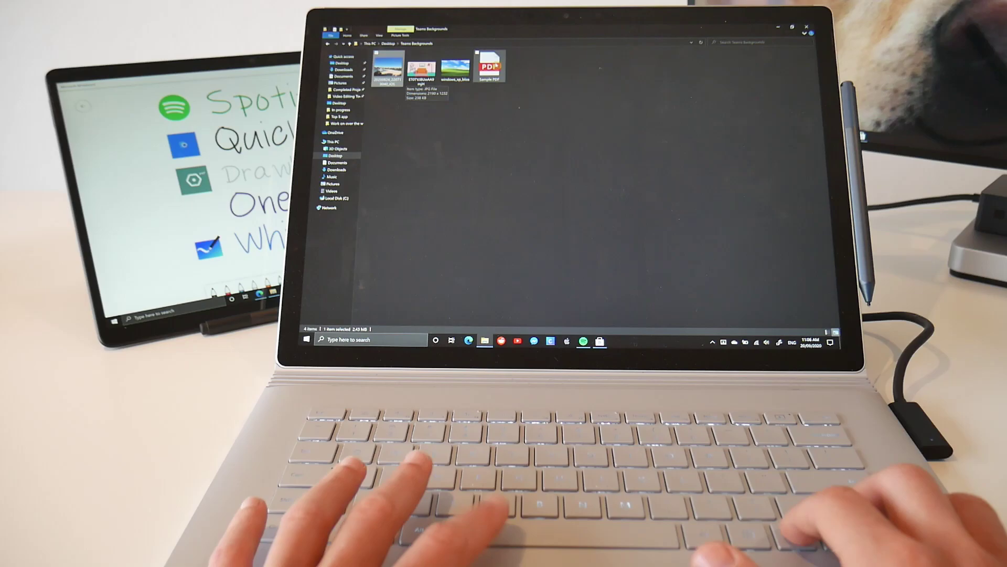
key("space")
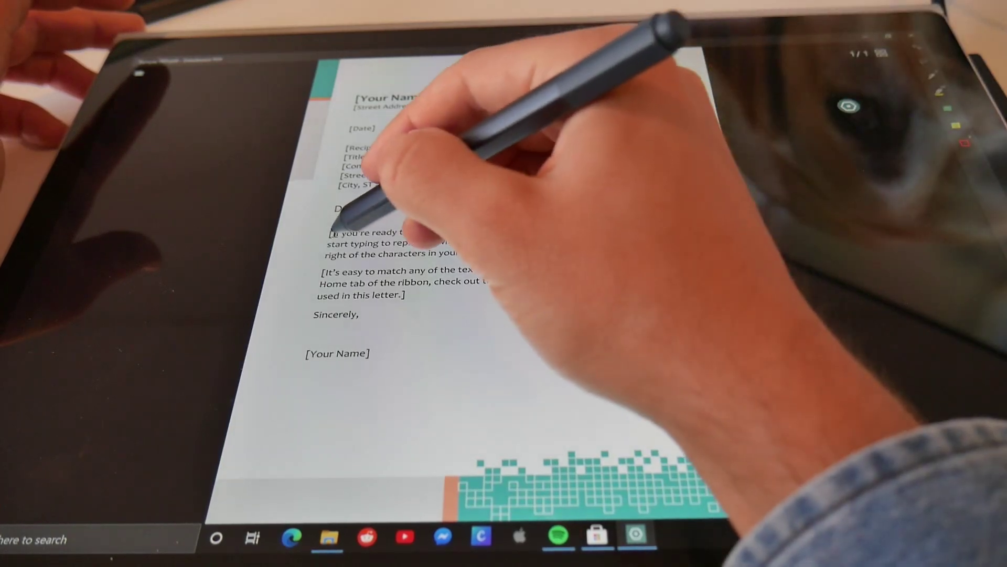
Step: Highlight 'If you're ready' and 'or paragraph of' yellow, and outline the recipient block in red
left_click_drag(332, 232, 397, 231)
mouse_move(494, 229)
left_mouse_down()
mouse_move(564, 228)
mouse_move(574, 239)
left_mouse_up()
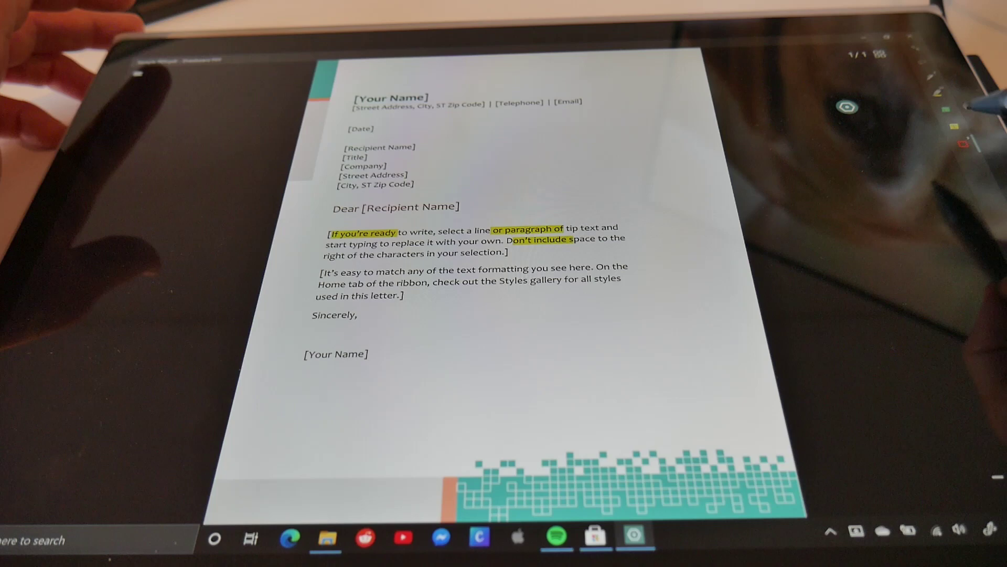
left_click(965, 144)
mouse_move(339, 142)
left_mouse_down()
mouse_move(429, 154)
mouse_move(429, 181)
left_mouse_up()
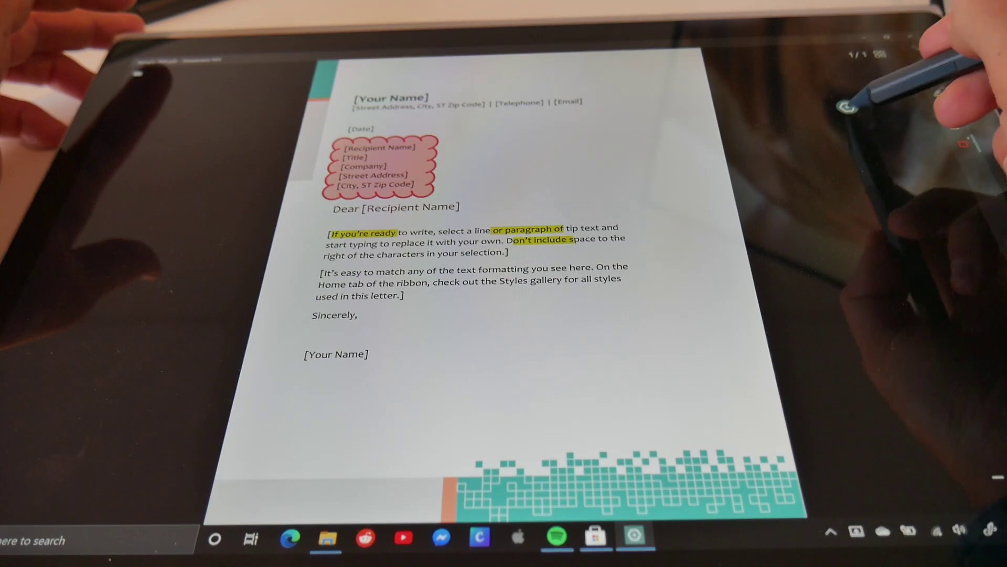
Step: Create a signature with name and company, save it, and place it above [Your Name]
left_click(847, 106)
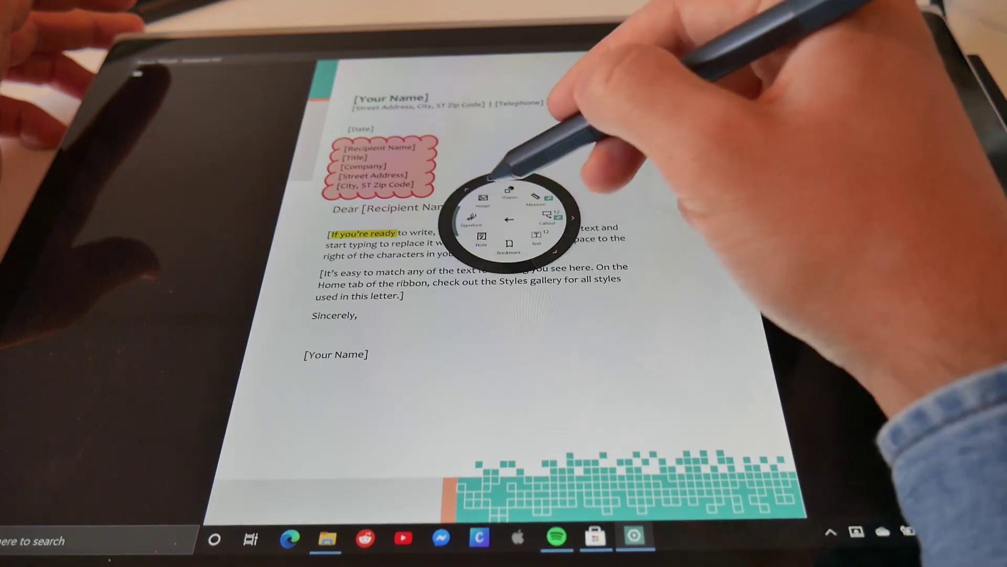
left_click(504, 205)
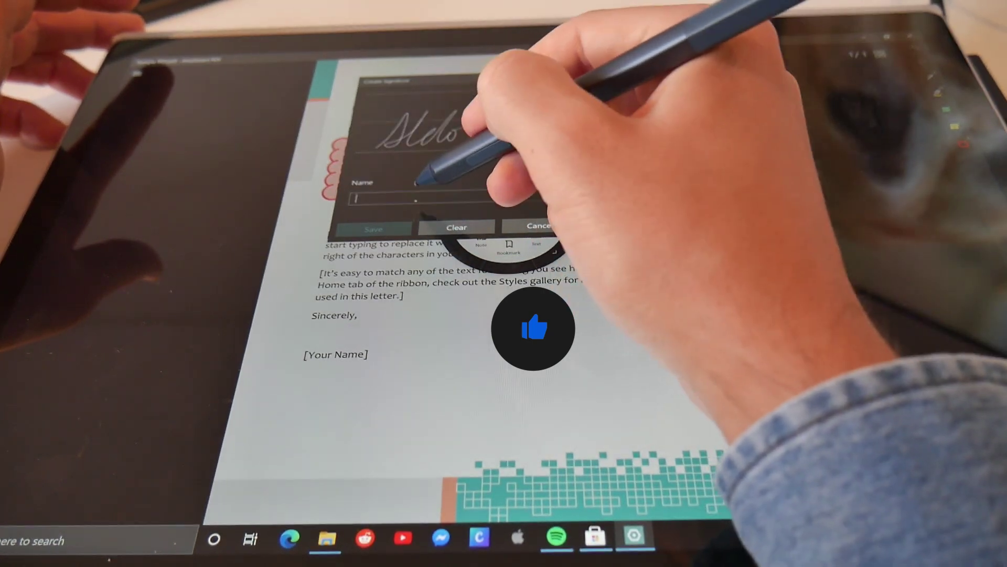
left_click(425, 195)
type("Aldo")
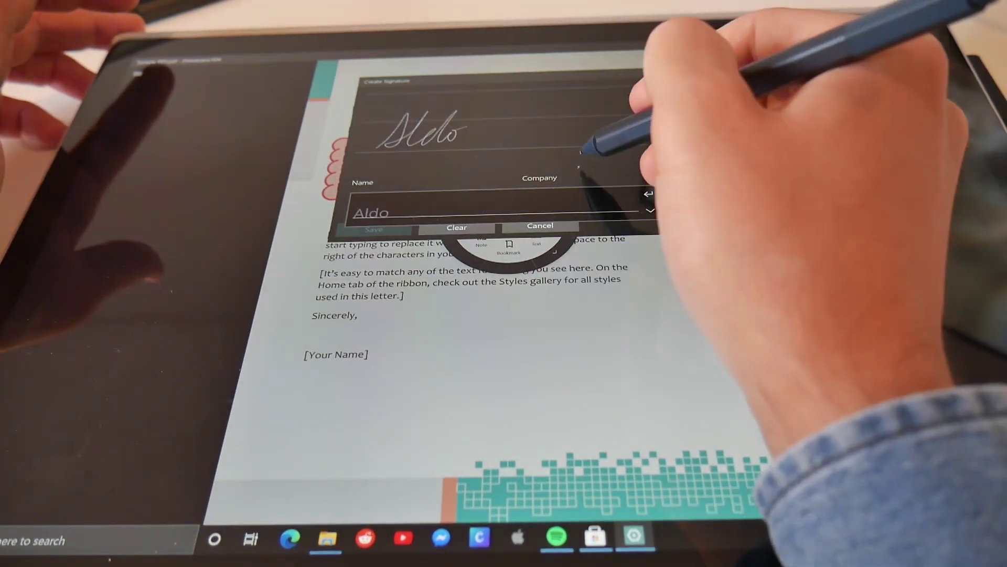
left_click(590, 199)
type("Tech tips")
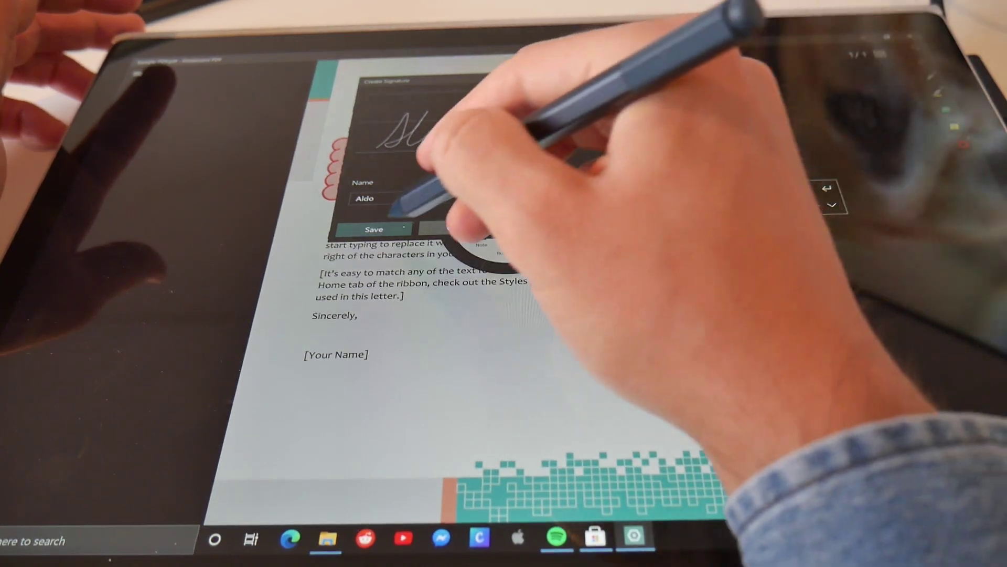
left_click(374, 229)
left_click(440, 157)
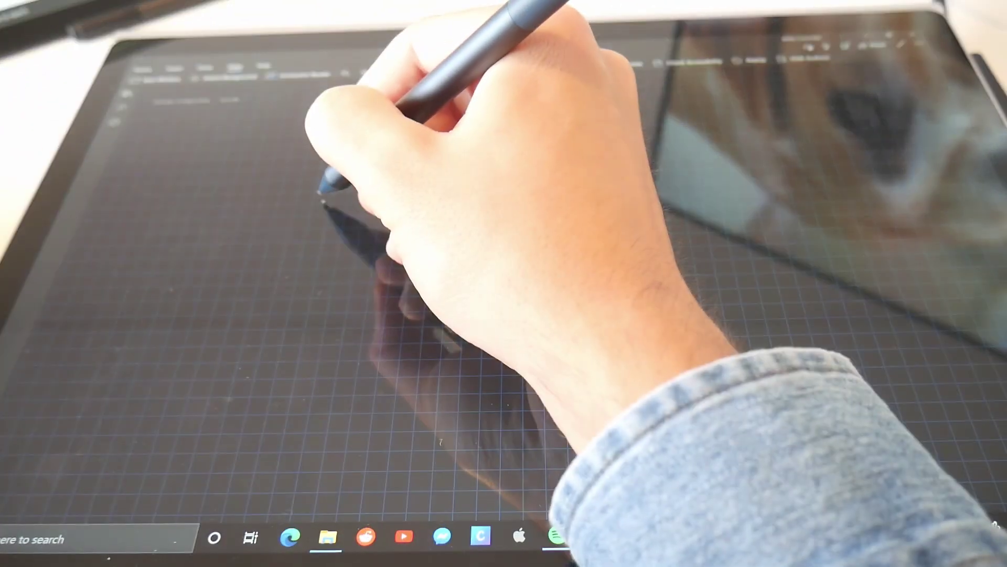
Step: Handwrite the fraction 2b + 3c over a denominator on the grid page
left_click_drag(323, 197, 346, 224)
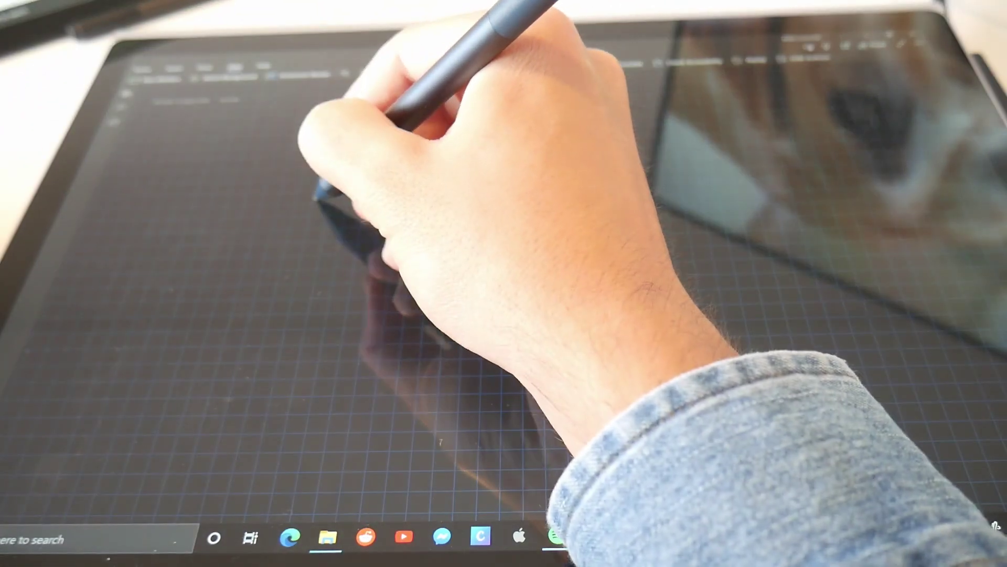
mouse_move(355, 190)
left_mouse_down()
mouse_move(367, 221)
mouse_move(445, 203)
left_mouse_up()
left_click_drag(432, 187, 432, 219)
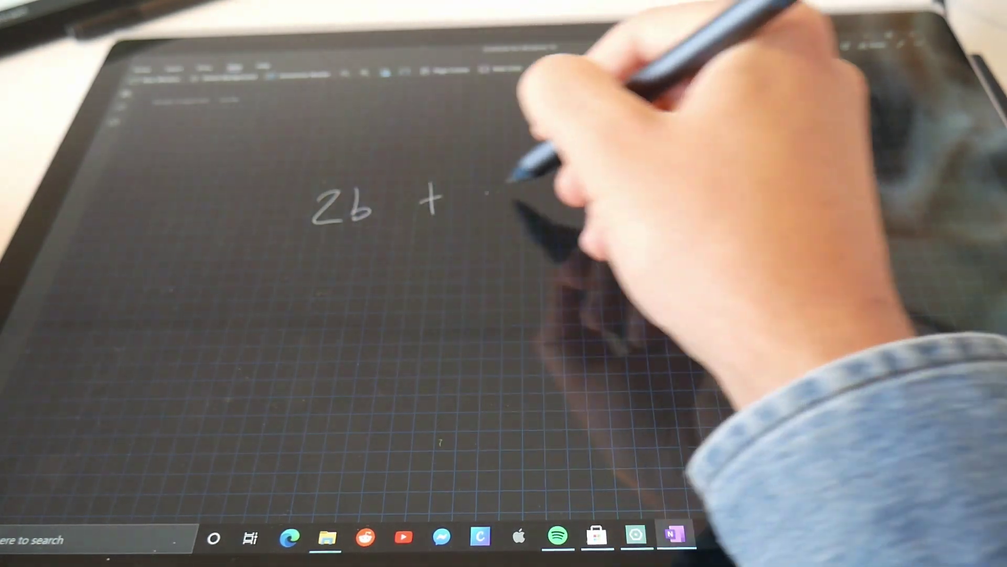
mouse_move(488, 185)
left_mouse_down()
mouse_move(508, 221)
mouse_move(551, 221)
left_mouse_up()
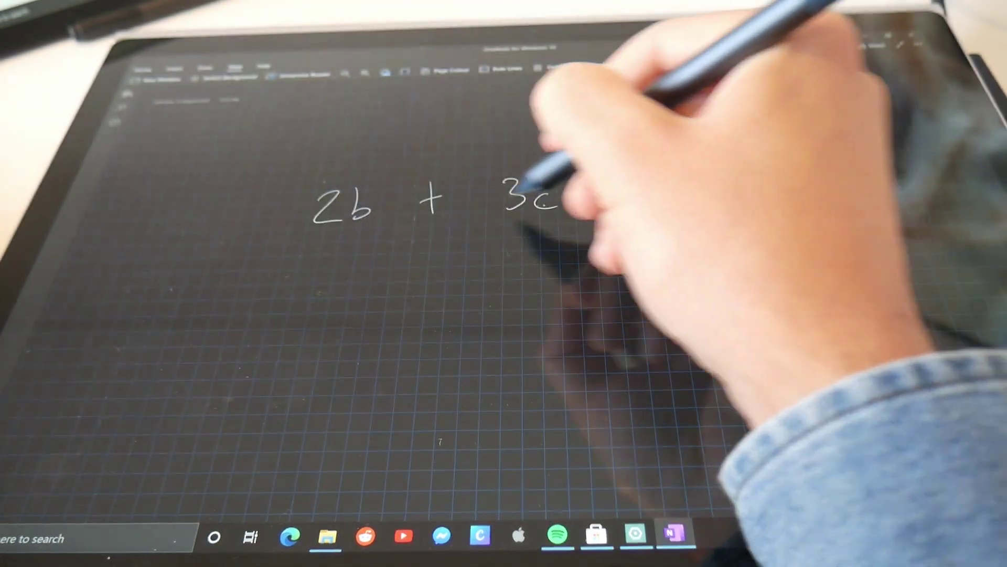
left_click_drag(315, 243, 566, 236)
left_click_drag(418, 268, 410, 299)
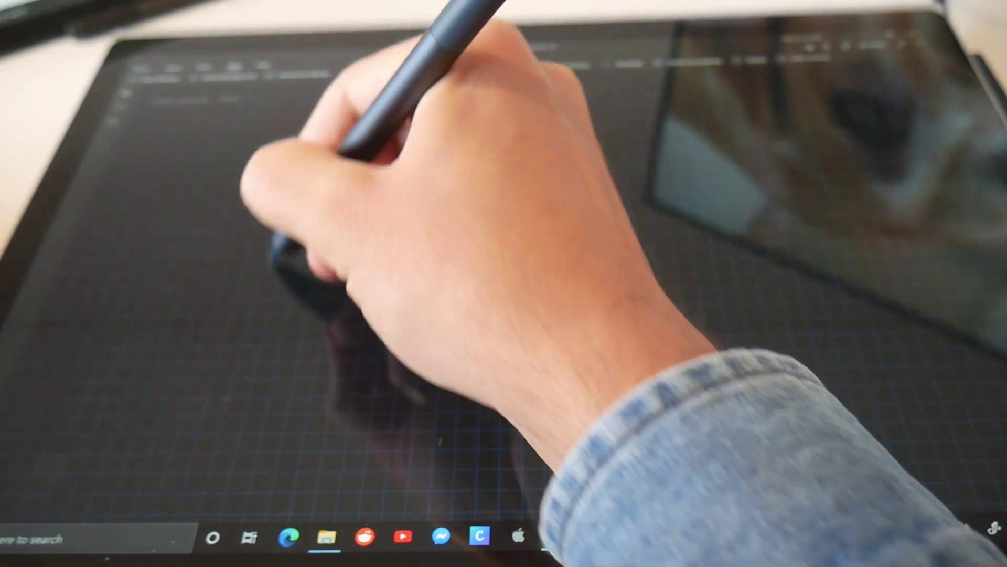
Step: Bracket and square the fraction, lasso it, and correct how 3c was recognised
left_click_drag(323, 169, 307, 313)
left_click_drag(590, 158, 587, 283)
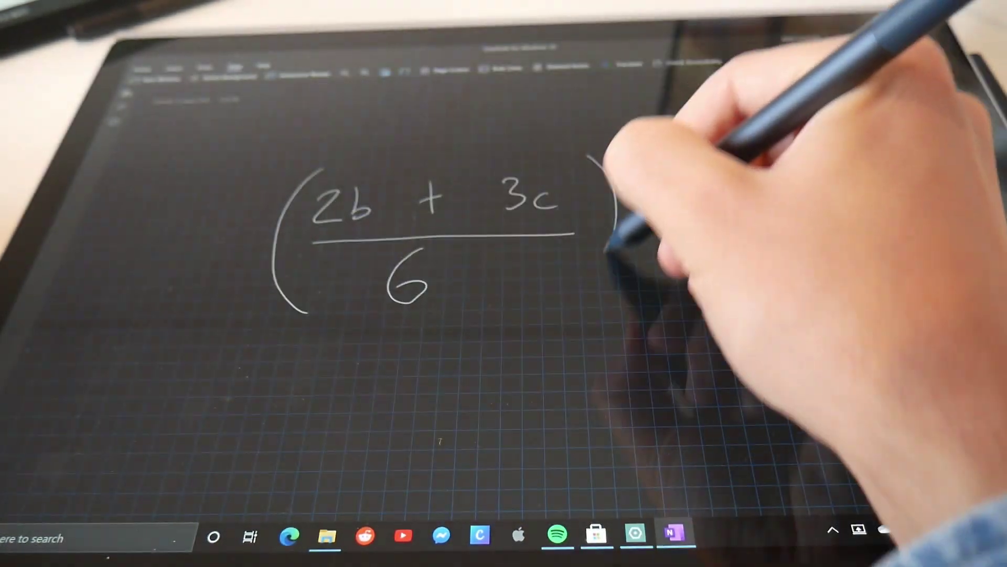
left_click_drag(630, 150, 642, 165)
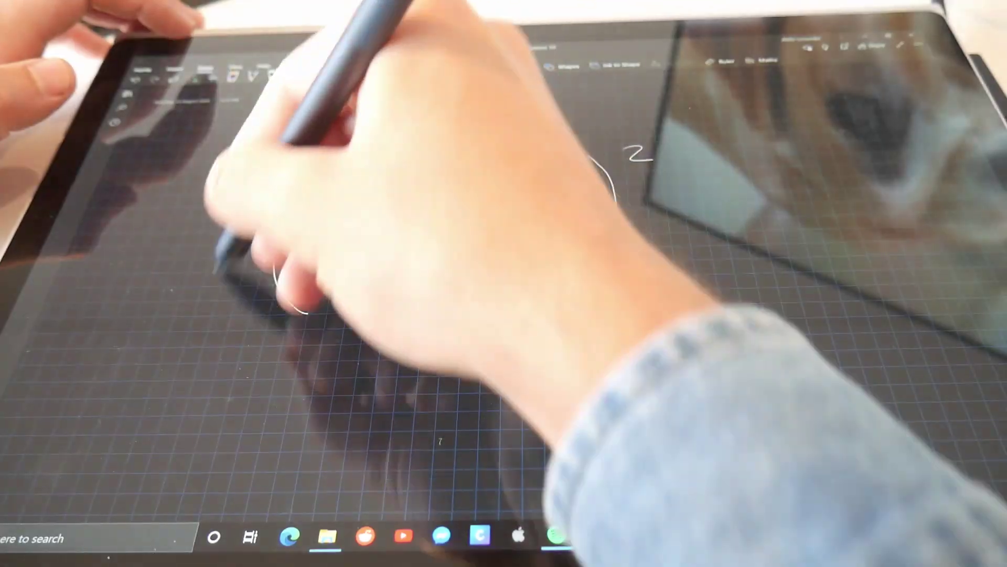
mouse_move(299, 137)
left_mouse_down()
mouse_move(523, 361)
mouse_move(622, 158)
left_mouse_up()
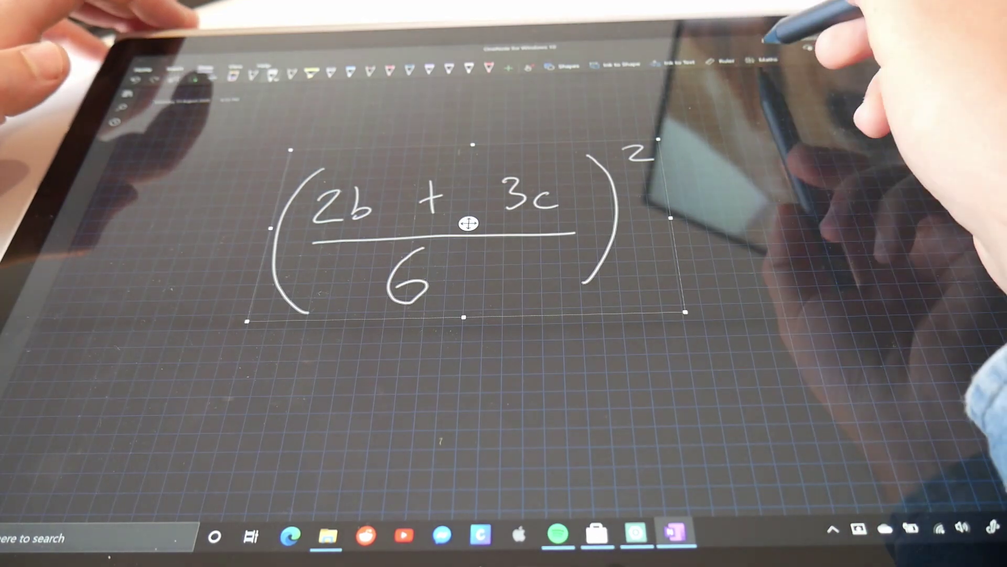
left_click(823, 132)
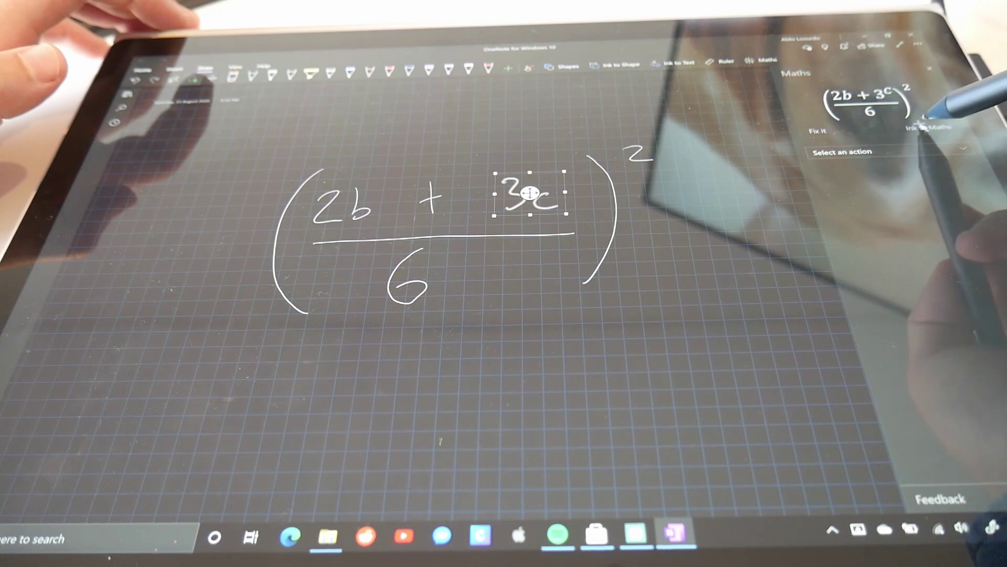
scroll(484, 231, "up", 8)
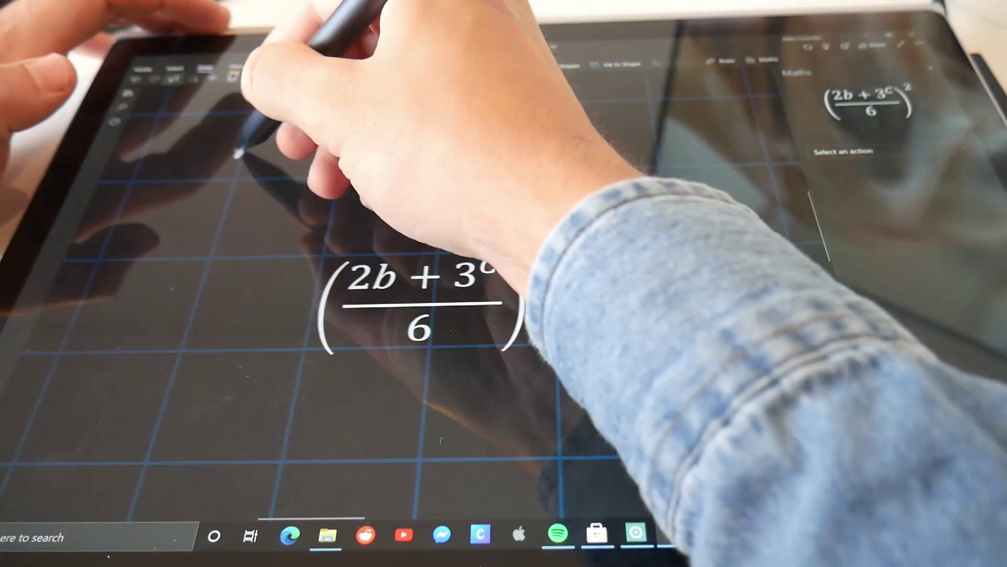
Step: Write 'WOW!' next to the equation
left_click_drag(236, 154, 283, 225)
mouse_move(283, 158)
left_mouse_down()
mouse_move(331, 142)
mouse_move(378, 213)
left_mouse_up()
mouse_move(442, 142)
left_mouse_down()
mouse_move(488, 197)
mouse_move(531, 133)
mouse_move(551, 185)
left_mouse_up()
left_click(550, 204)
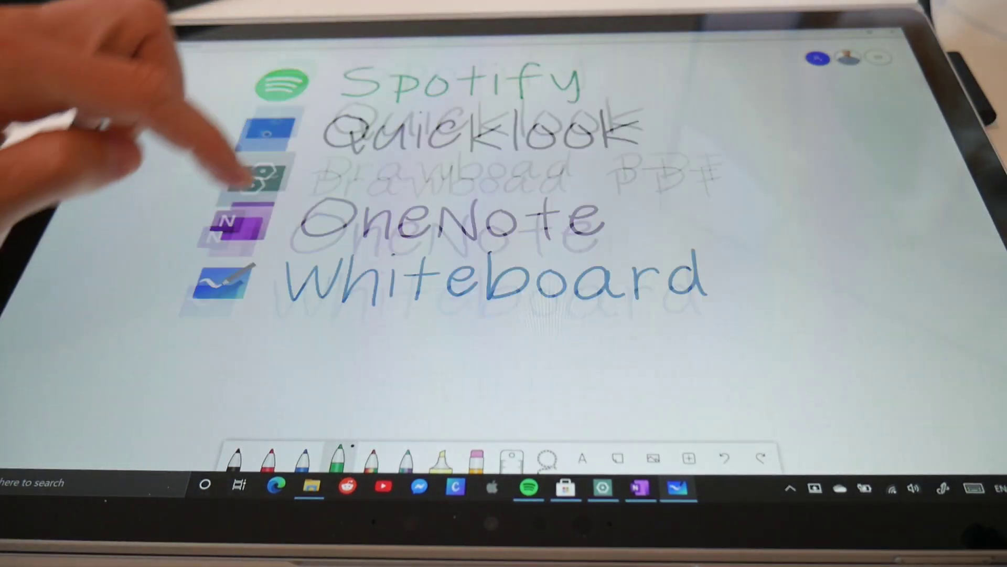
Step: Handwrite 'my favourite app' on the empty canvas below the Whiteboard title
left_click_drag(157, 181, 158, 16)
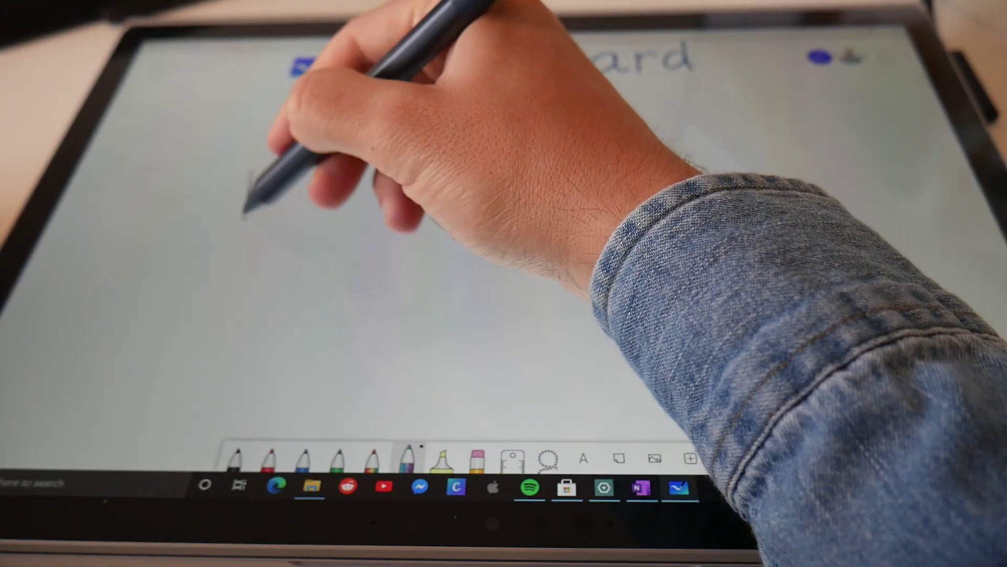
mouse_move(248, 209)
left_mouse_down()
mouse_move(283, 213)
mouse_move(299, 232)
left_mouse_up()
mouse_move(394, 166)
left_mouse_down()
mouse_move(405, 213)
mouse_move(500, 205)
left_mouse_up()
left_click_drag(506, 193, 515, 189)
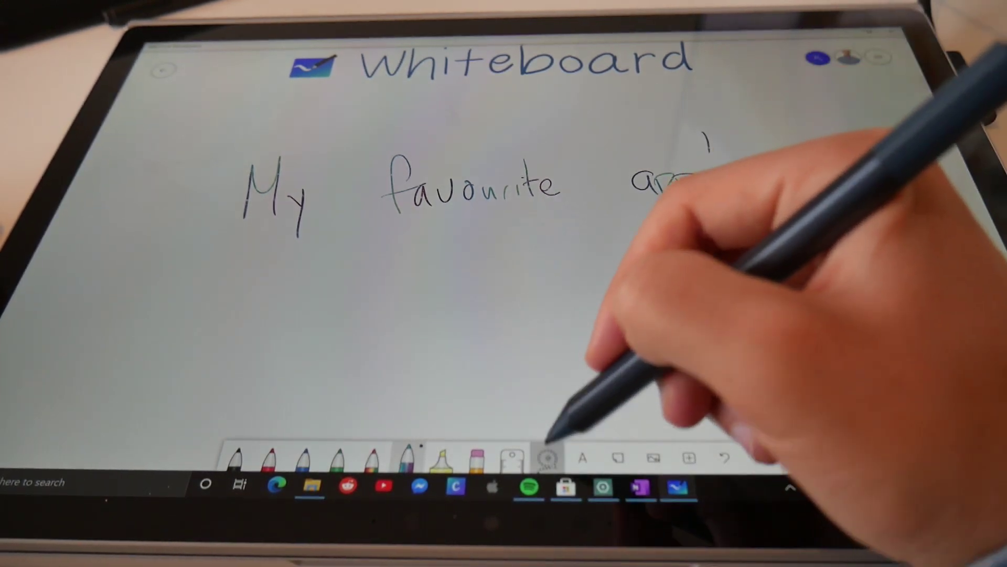
Step: Lasso-select the phrase, enlarge it, and recolour it red
left_click(549, 459)
left_click_drag(733, 110, 756, 182)
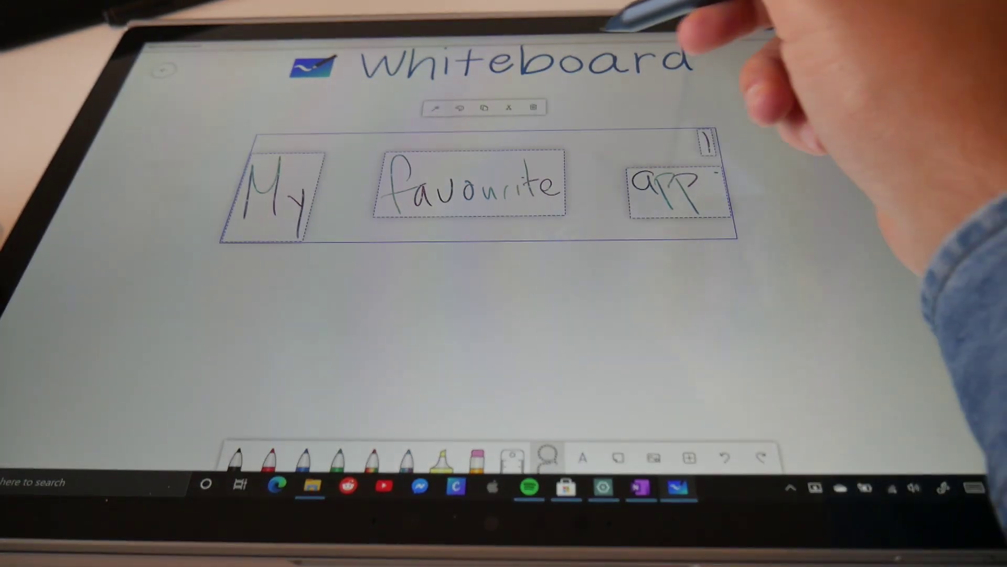
left_click(441, 104)
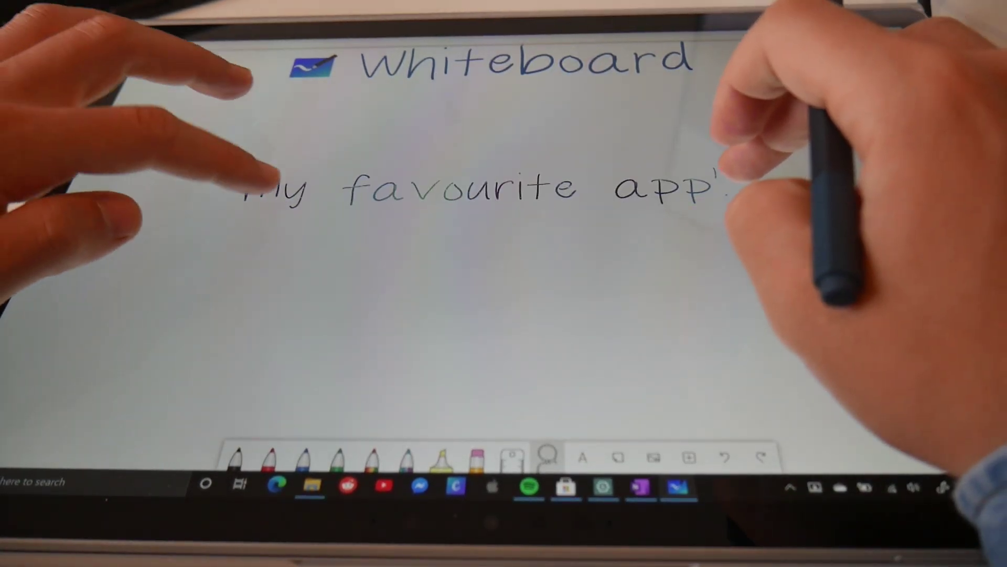
left_click(694, 189)
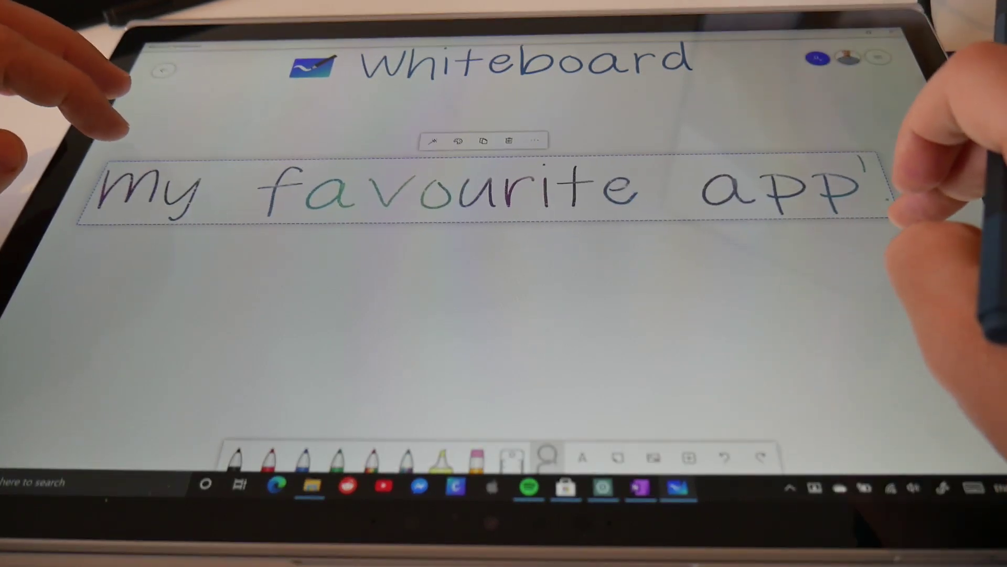
left_click_drag(734, 206, 937, 260)
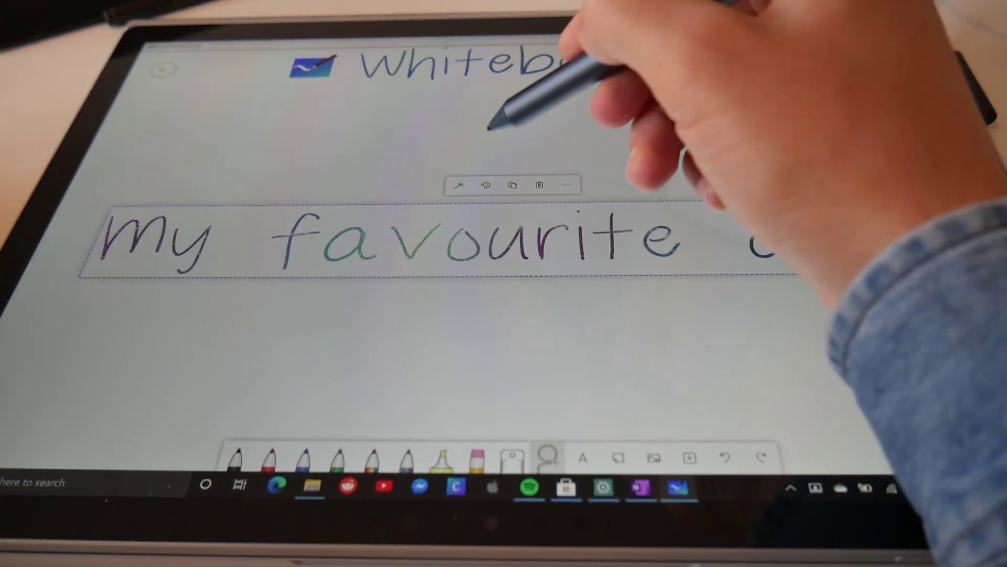
left_click(486, 185)
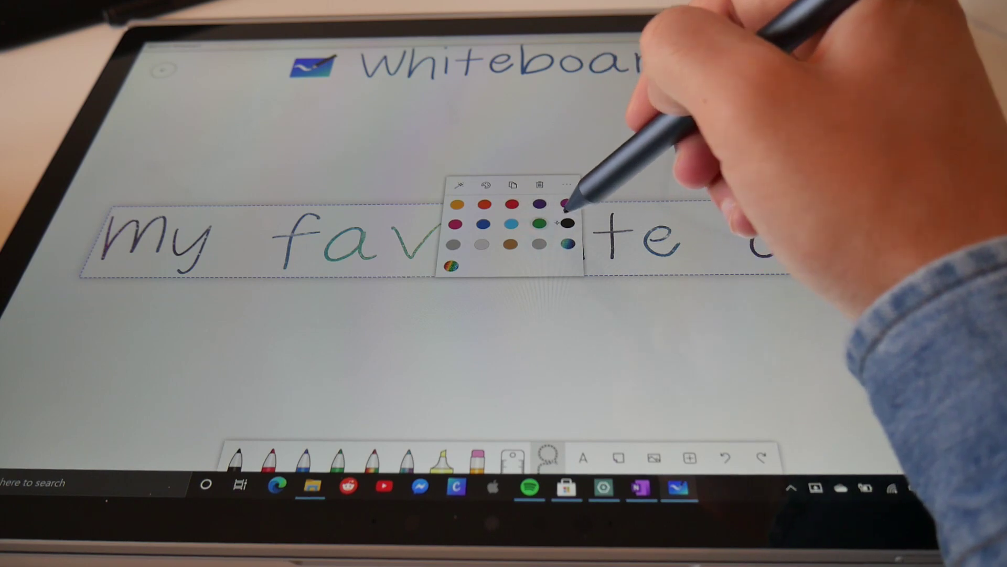
left_click(513, 205)
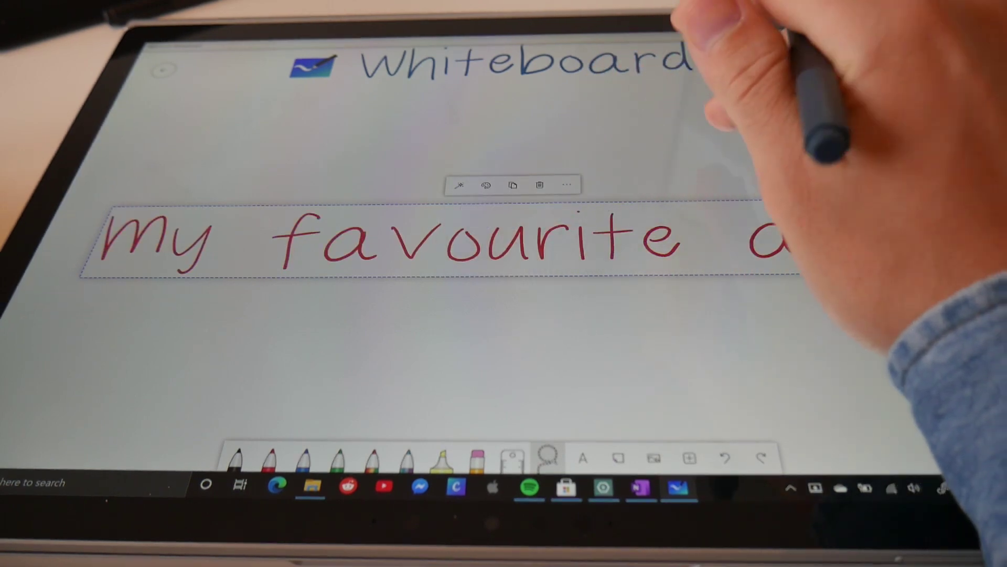
left_click(788, 118)
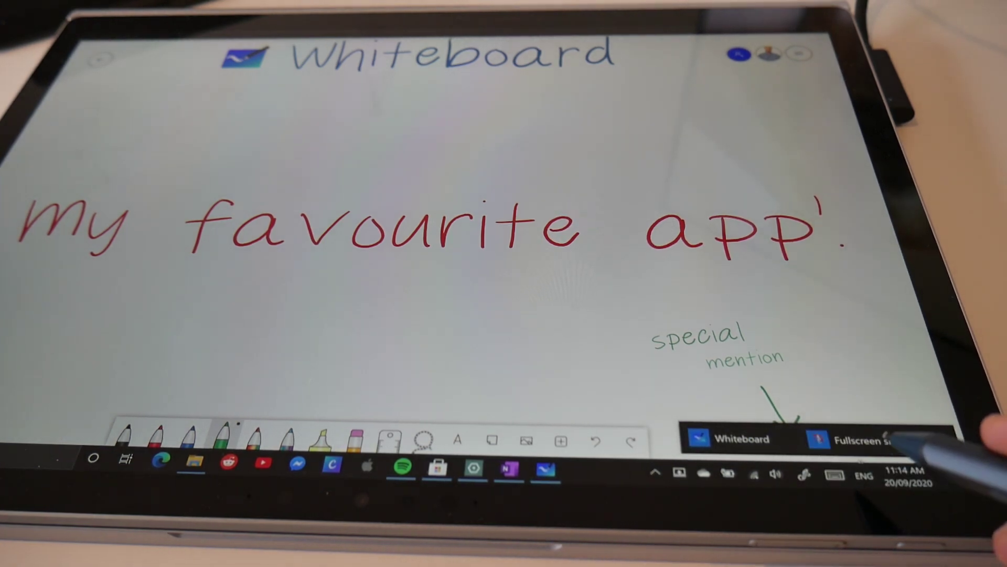
Step: Bring up the Pen & Windows Ink page in Windows Settings
left_click(917, 443)
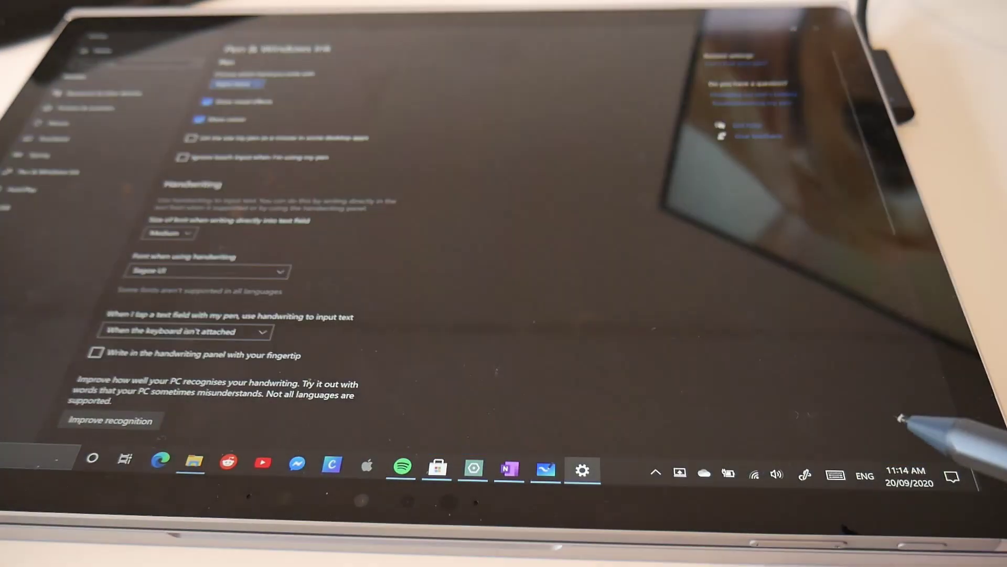
scroll(181, 275, "down", 5)
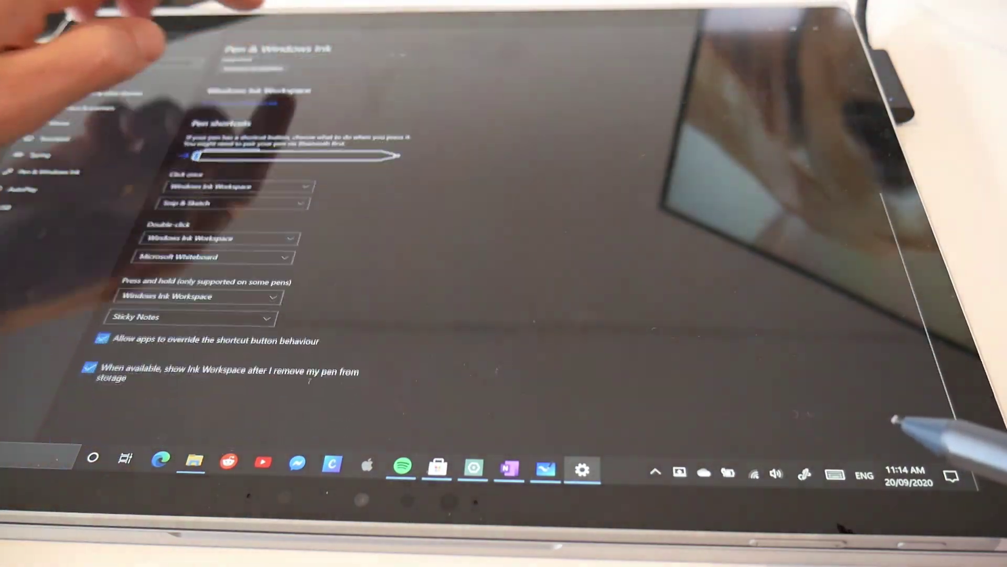